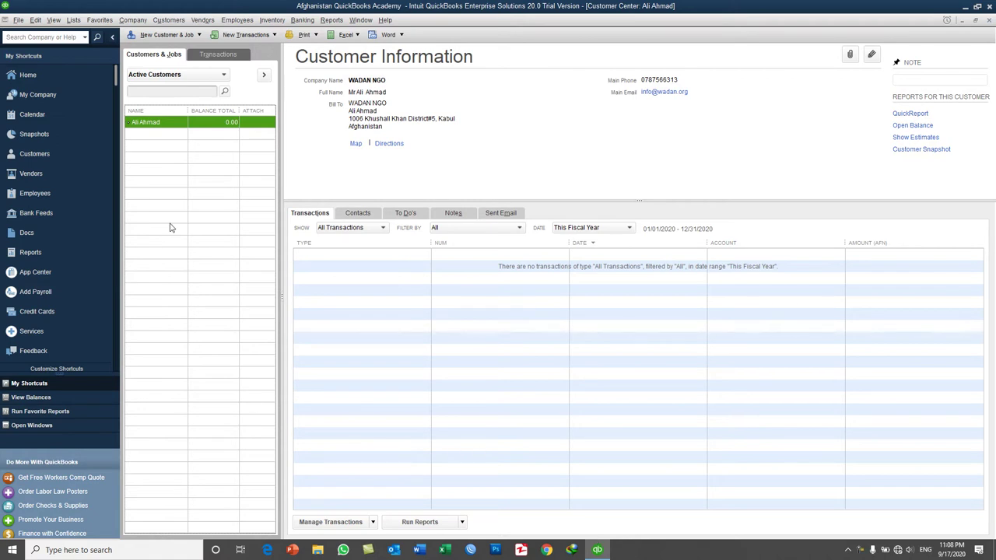
- Show the New Customer & Job dropdown options in the Customer Center
left_click(194, 38)
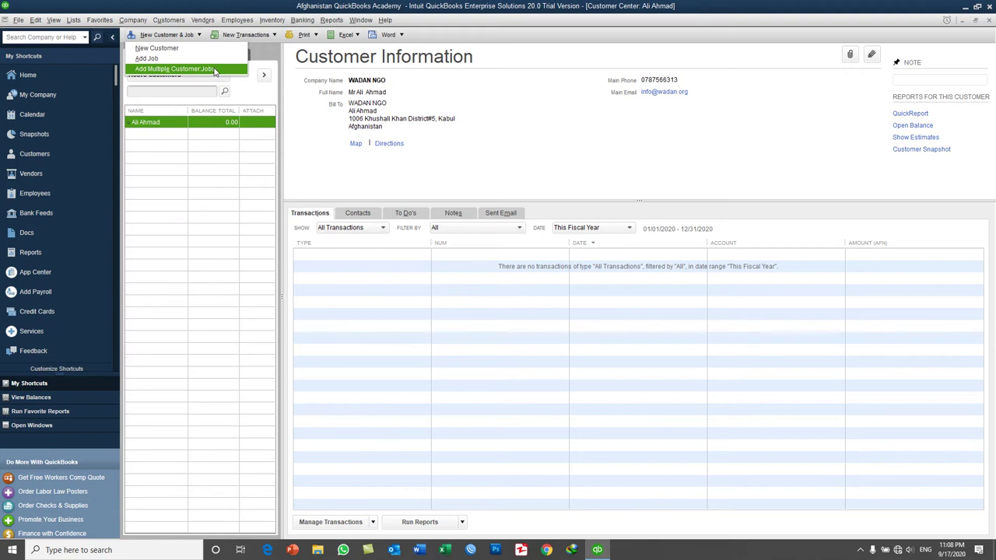
- Open Add Multiple Customer:Jobs and start a new row below the existing customer
left_click(215, 70)
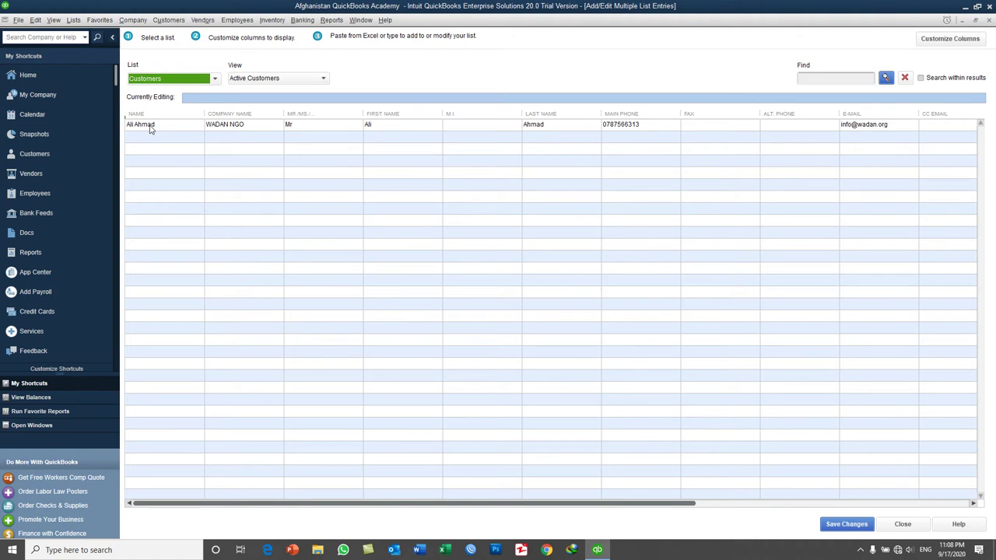
left_click(152, 130)
left_click(162, 126)
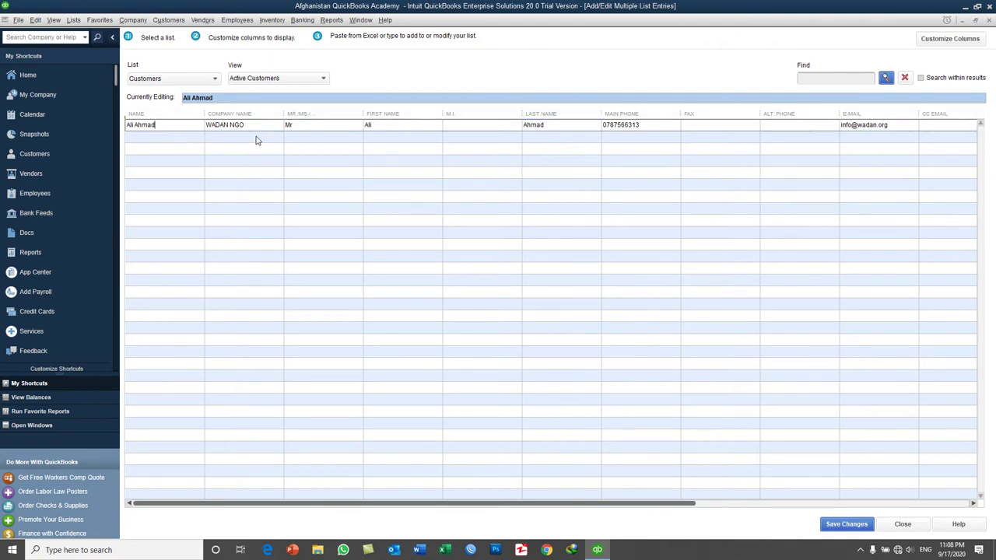
left_click(224, 139)
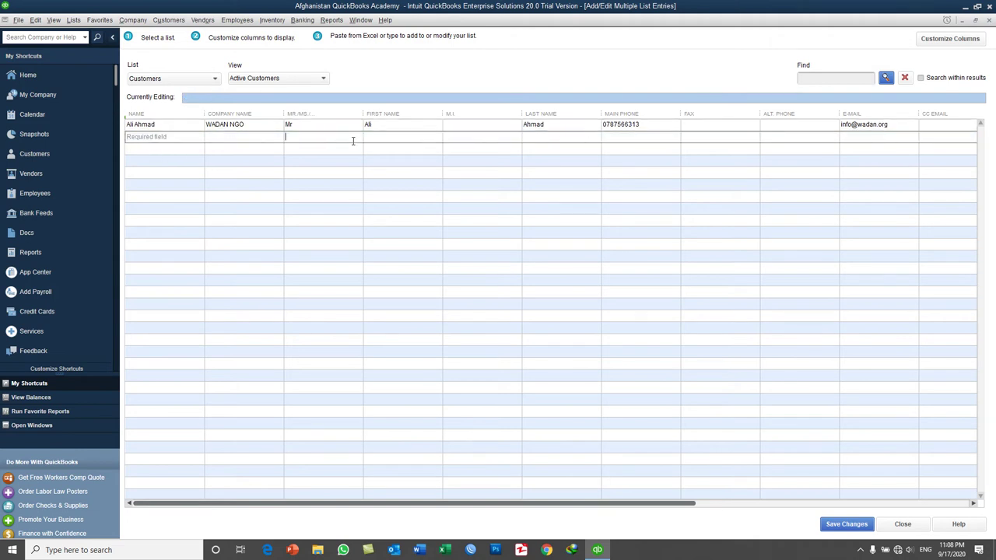
- Fill in a new customer row with the contact's name, company Wadan NGO, and first name
left_click(382, 140)
left_click(545, 139)
left_click(182, 140)
key("Tab")
type("Wadan NGO")
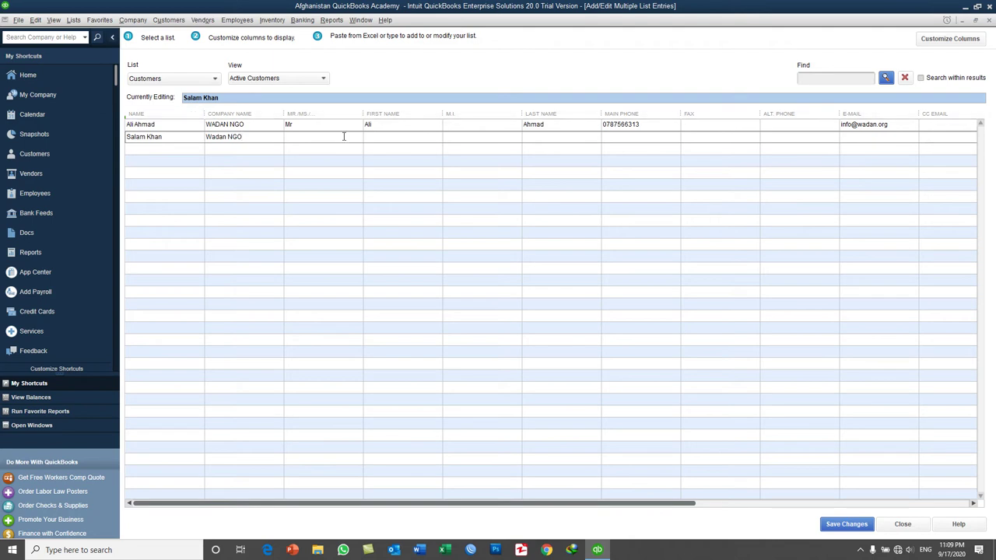
left_click(392, 140)
- Add another row with the contact's name, company USAID, and first and last names
left_click(174, 147)
type("Sarbaz")
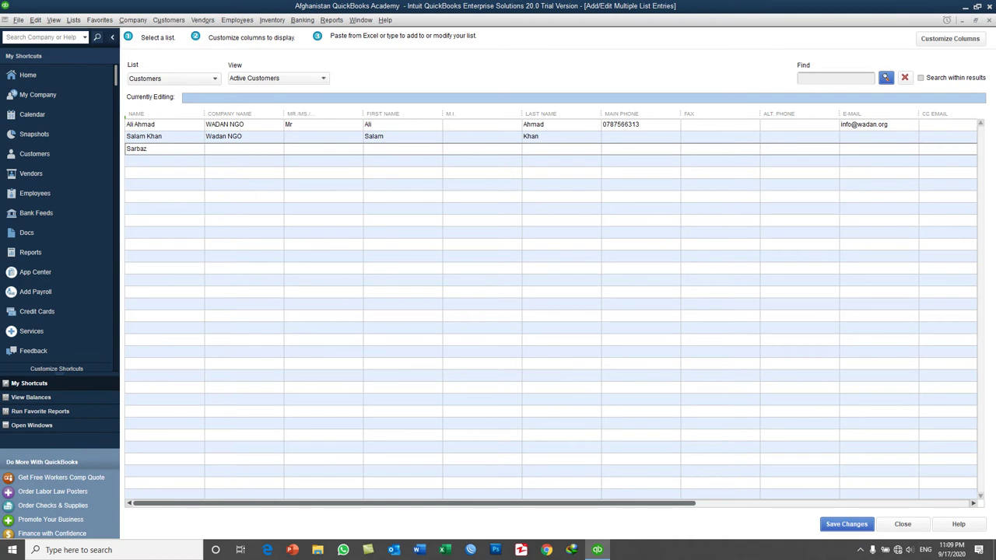
left_click(206, 148)
type("USAID")
key("Tab")
key("Tab")
key("Tab")
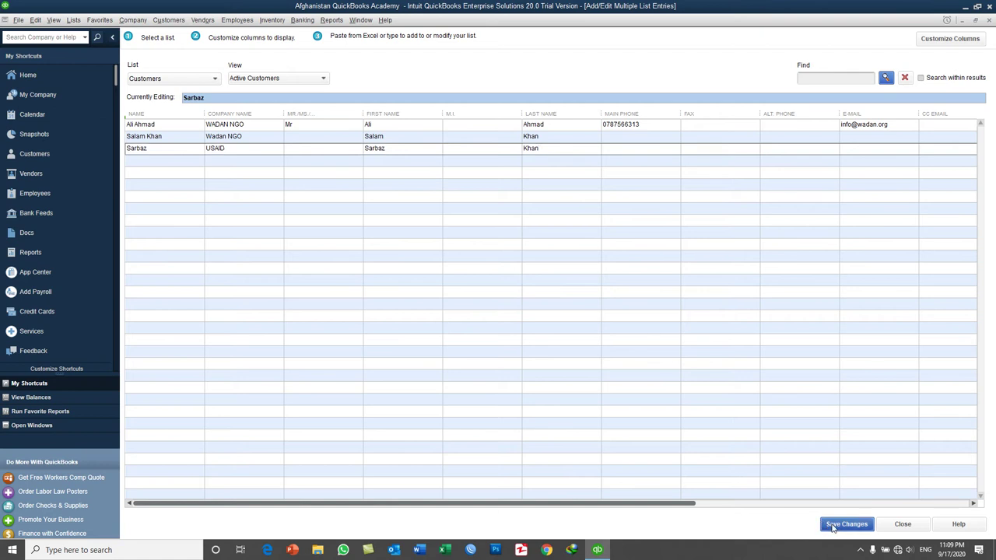
- Save the two new customer rows, confirm the saved message, and close the grid
left_click(833, 527)
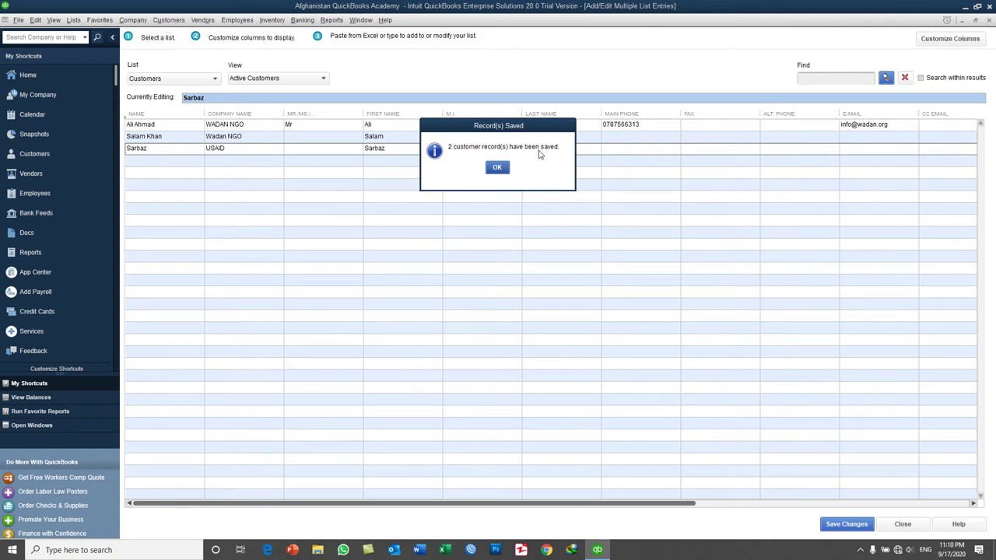
left_click(497, 170)
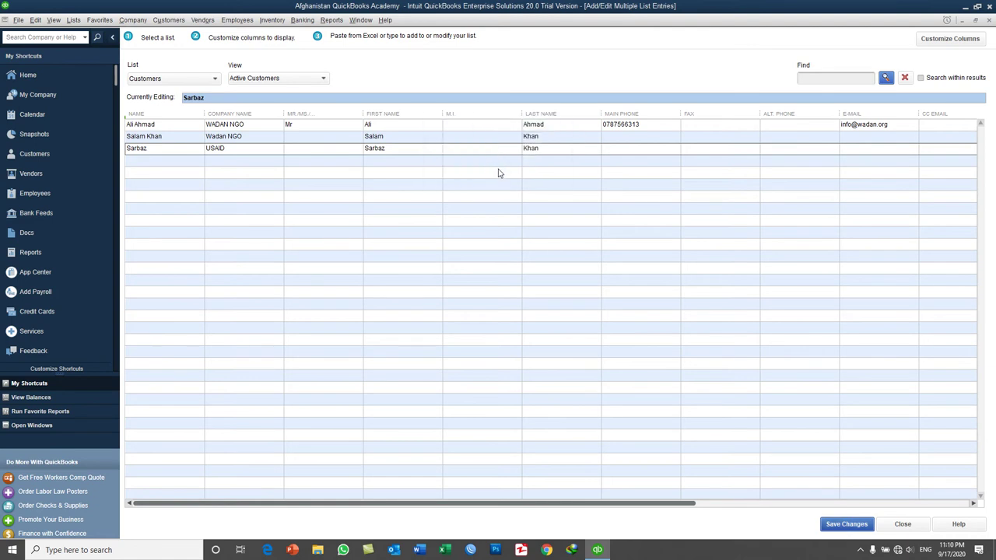
left_click(904, 524)
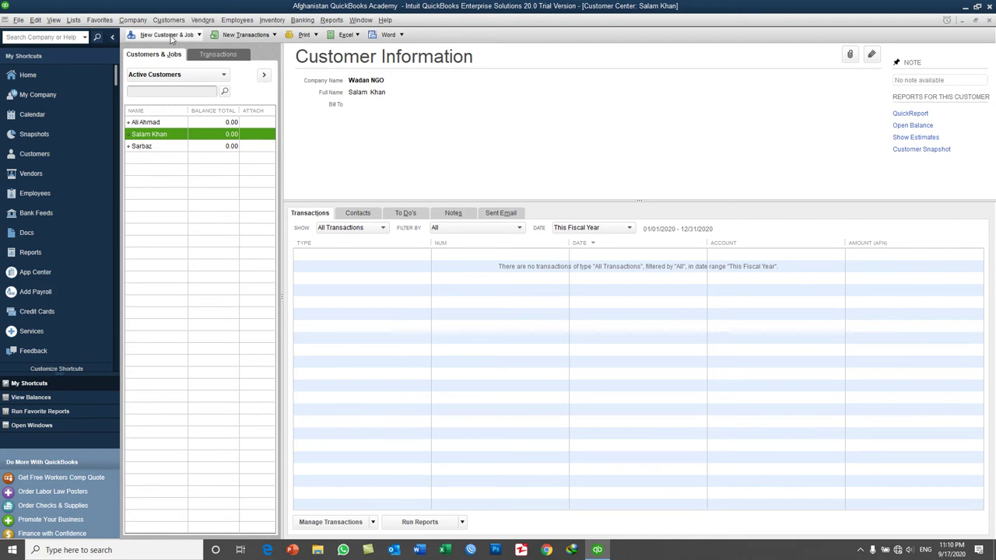
- Reopen Add Multiple Customer:Jobs and bring up the column customization settings
left_click(171, 36)
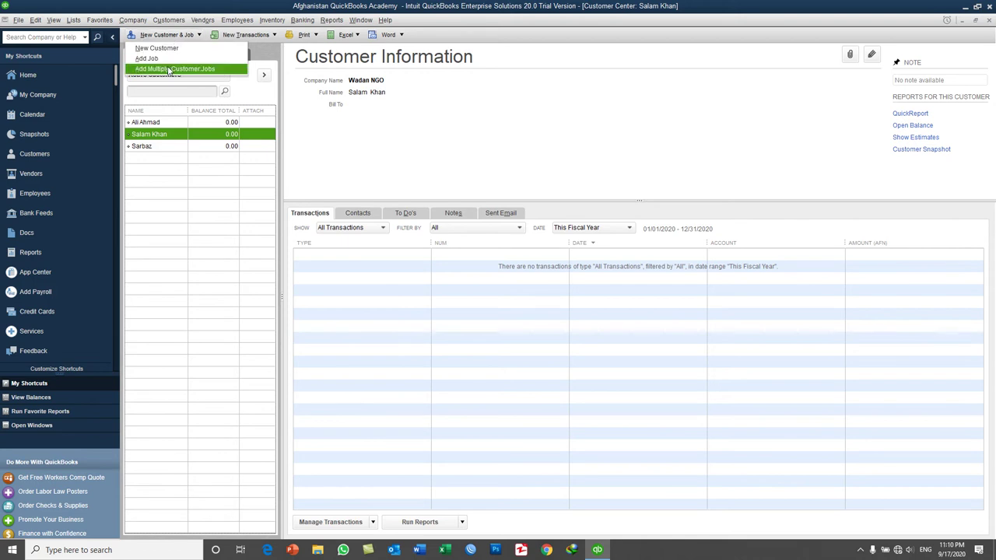
left_click(169, 72)
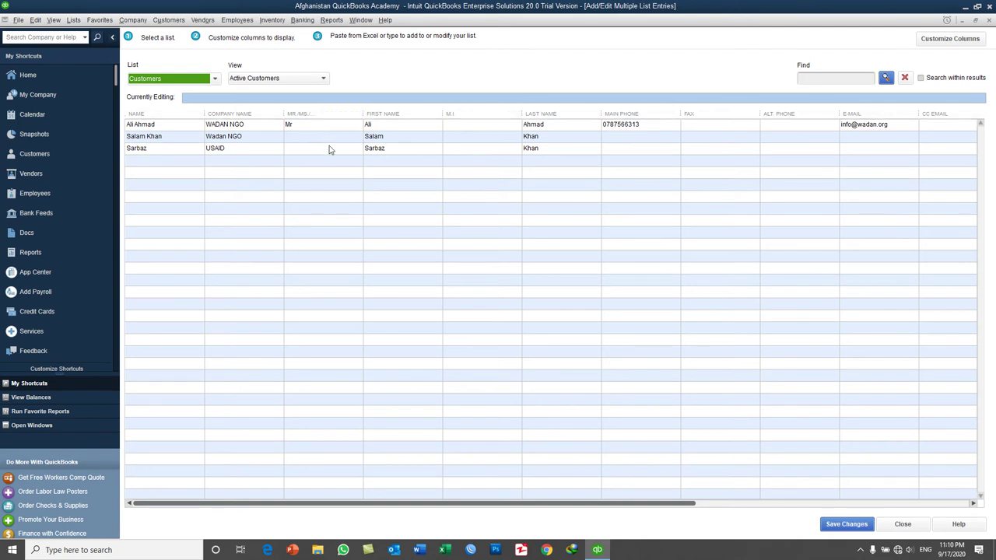
left_click(934, 44)
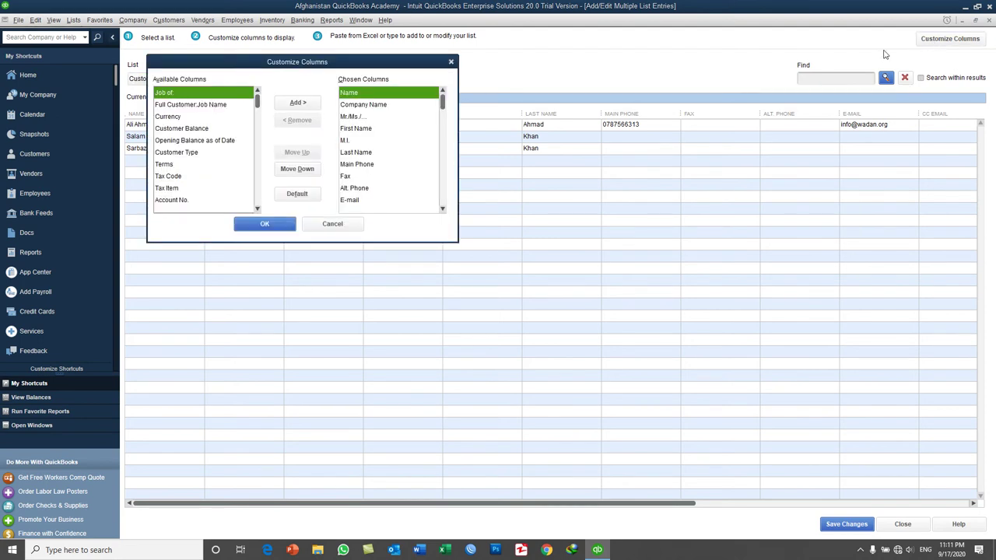
- Remove the Mr./Ms., First Name, M.I. and Last Name columns from the grid
left_click_drag(371, 66, 615, 171)
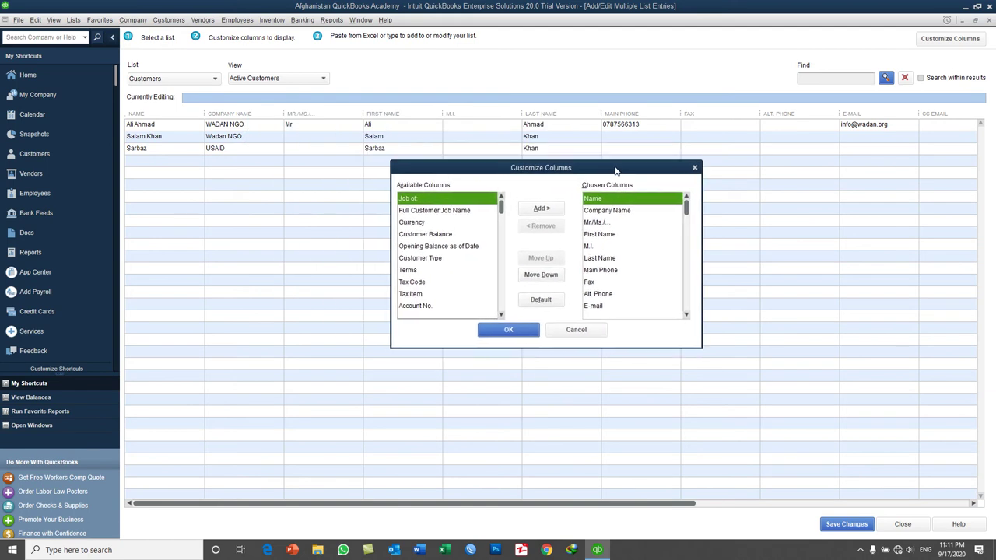
left_click(618, 223)
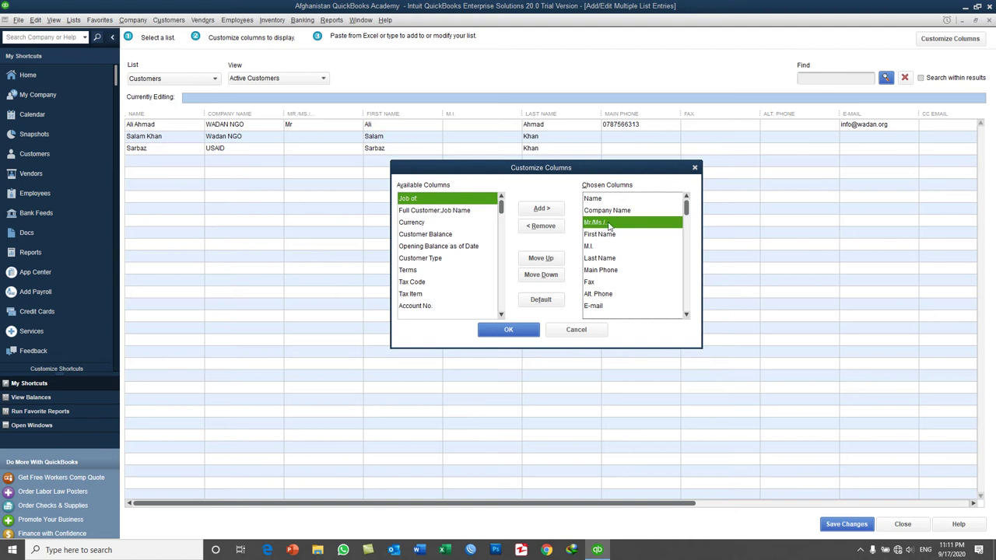
left_click(549, 228)
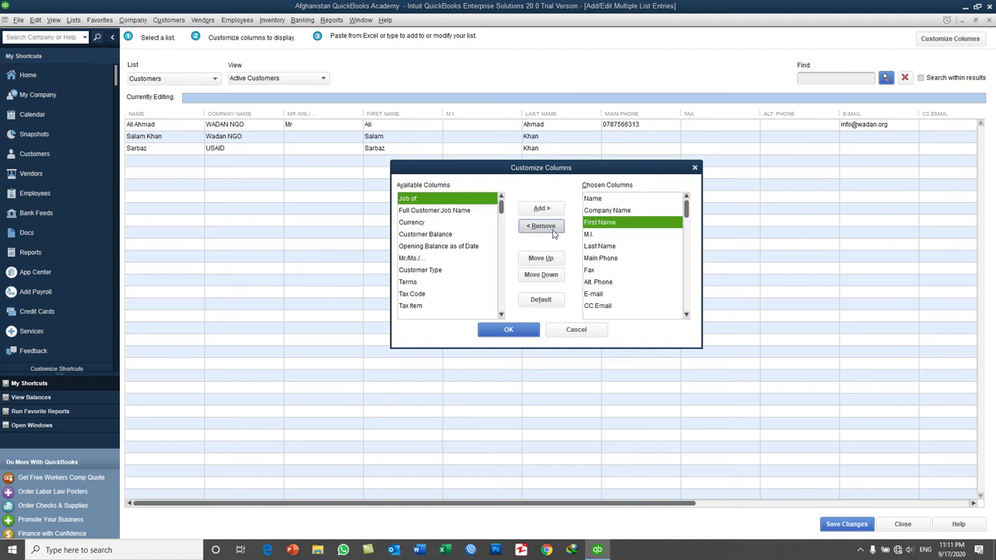
left_click(561, 231)
left_click(561, 230)
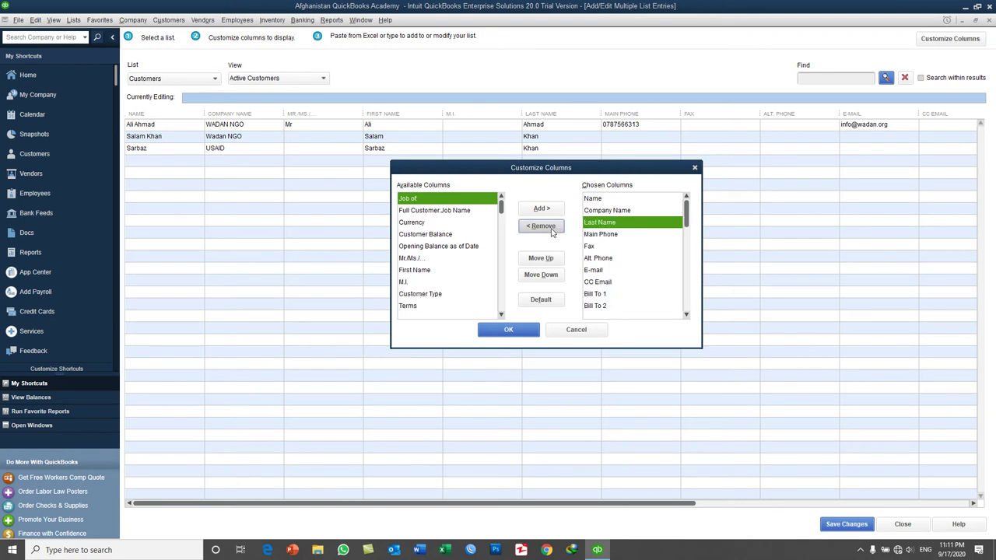
left_click(558, 231)
- Remove Fax, Alt. Phone, CC Email and Bill To 2–5 columns, then apply the changes
left_click(601, 200)
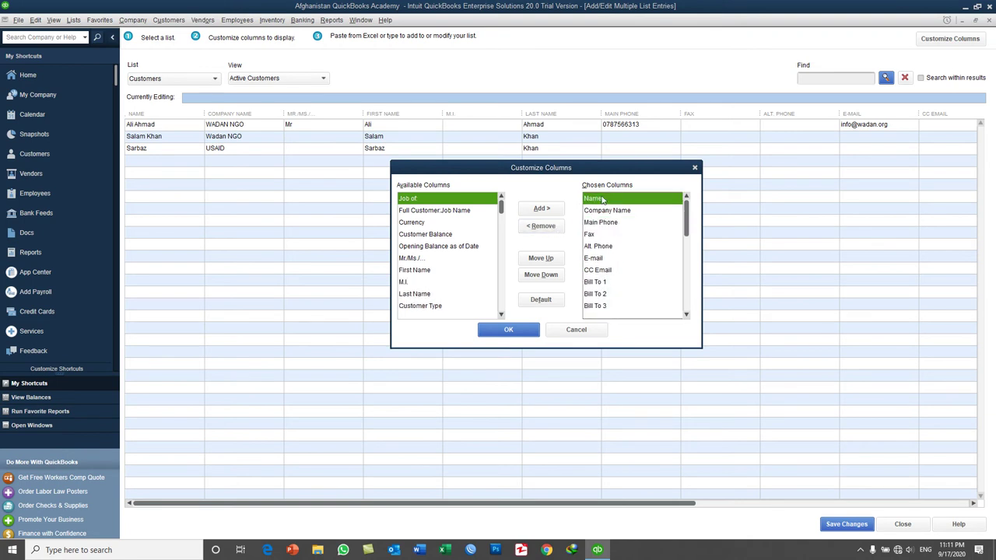
left_click(611, 212)
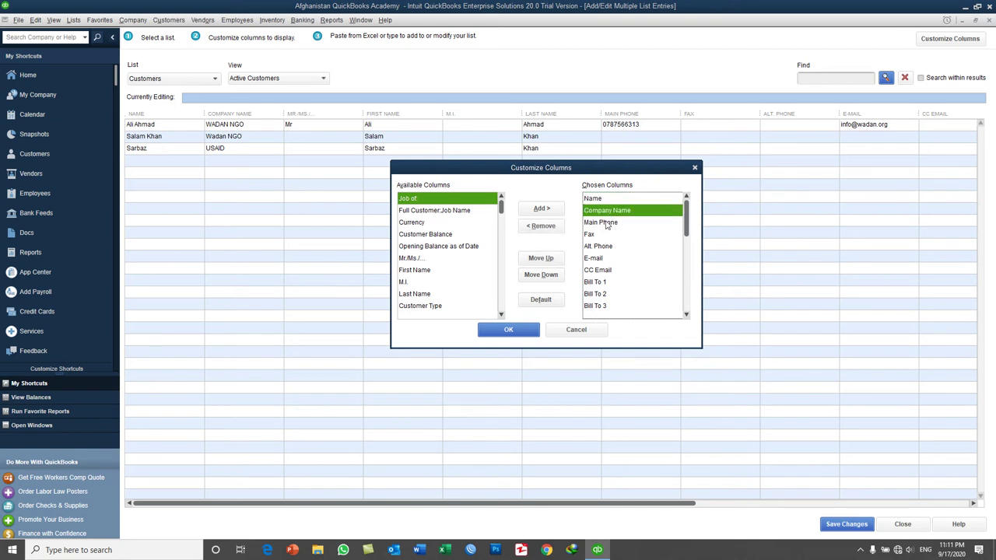
left_click(607, 223)
left_click(593, 235)
left_click(556, 230)
left_click(556, 230)
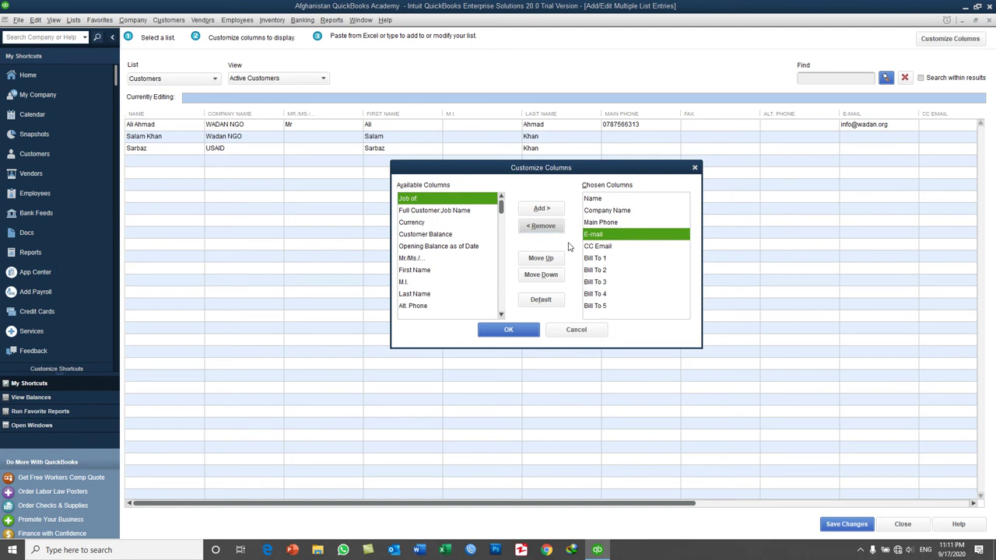
left_click(596, 247)
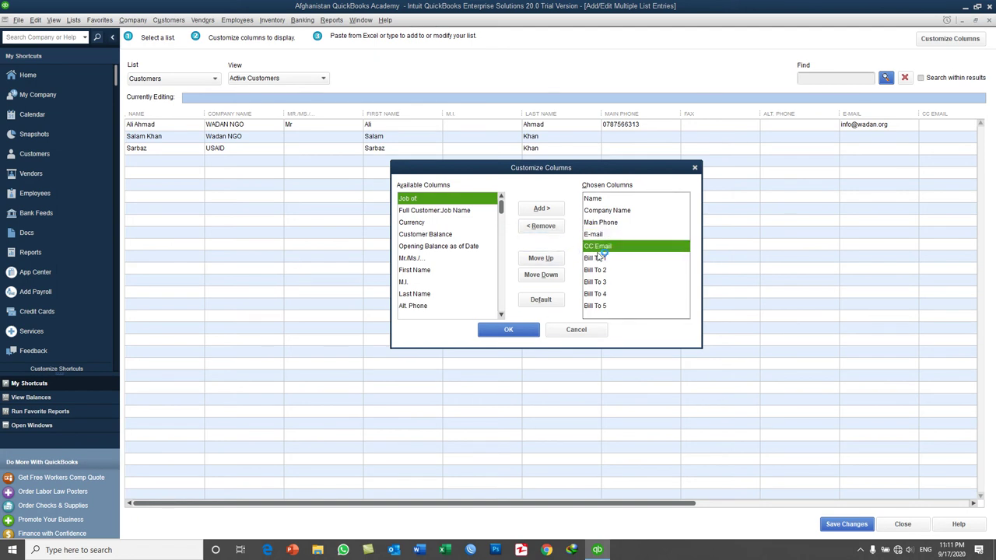
left_click(549, 227)
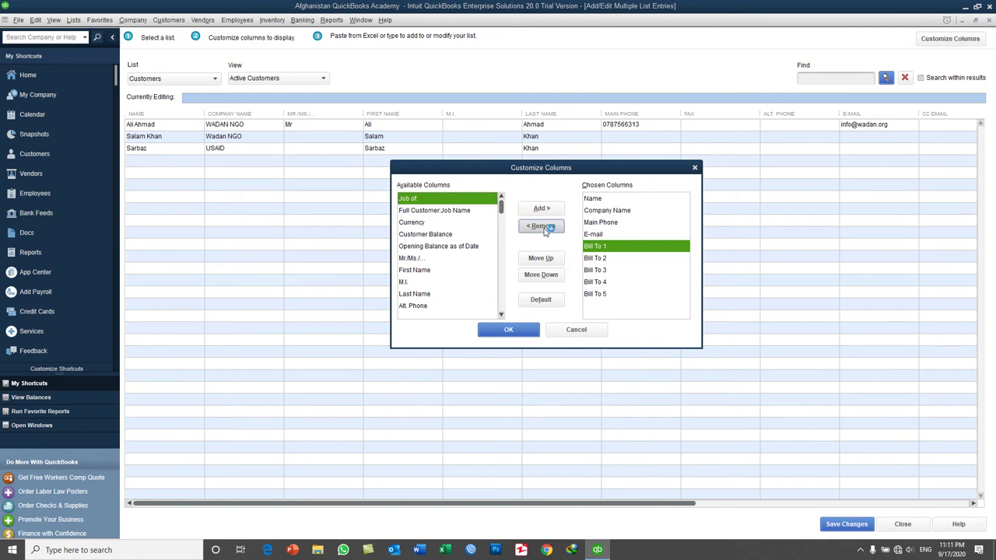
left_click(588, 262)
left_click(545, 226)
left_click(543, 227)
left_click(543, 226)
left_click(543, 226)
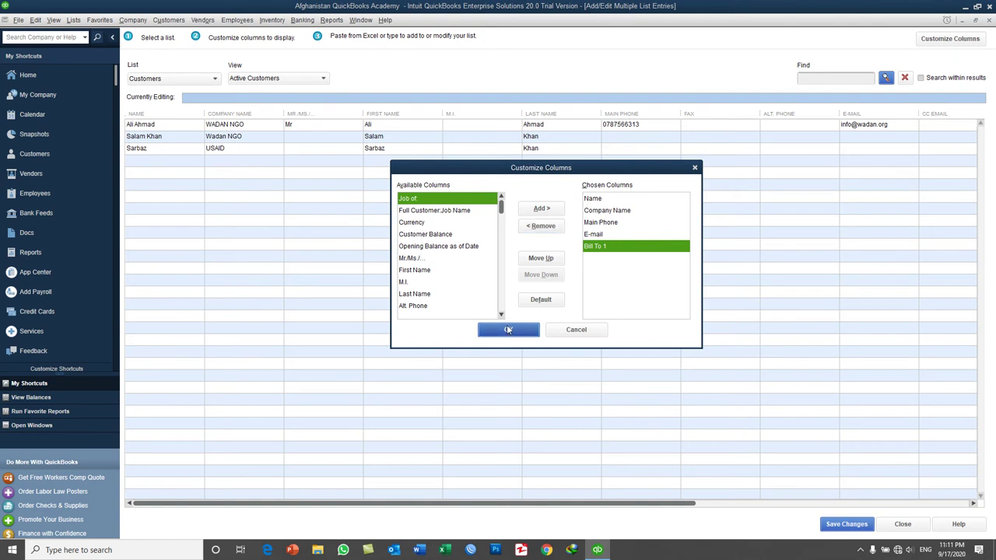
left_click(508, 328)
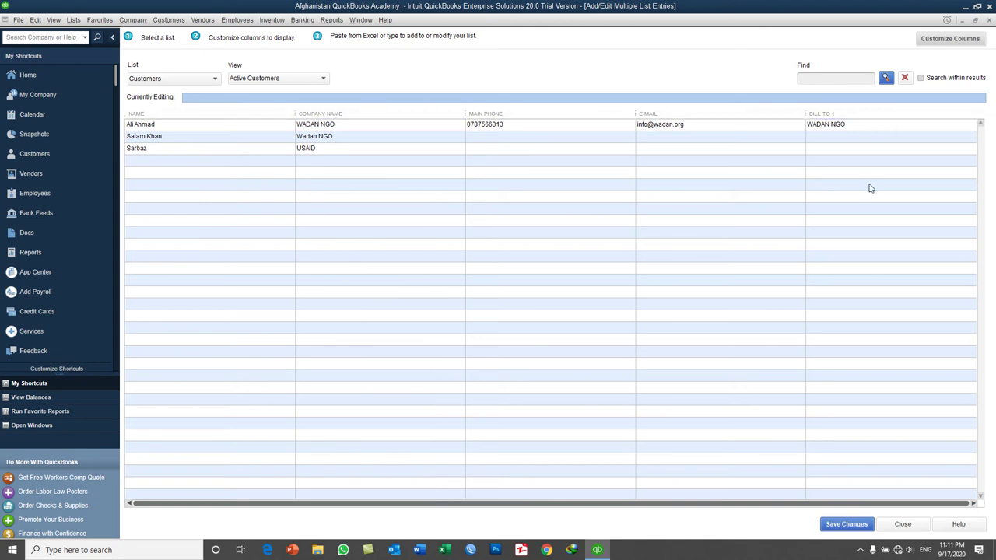
- Add a fourth row with the customer's name, company MOF, phone number and e-mail address
left_click(204, 163)
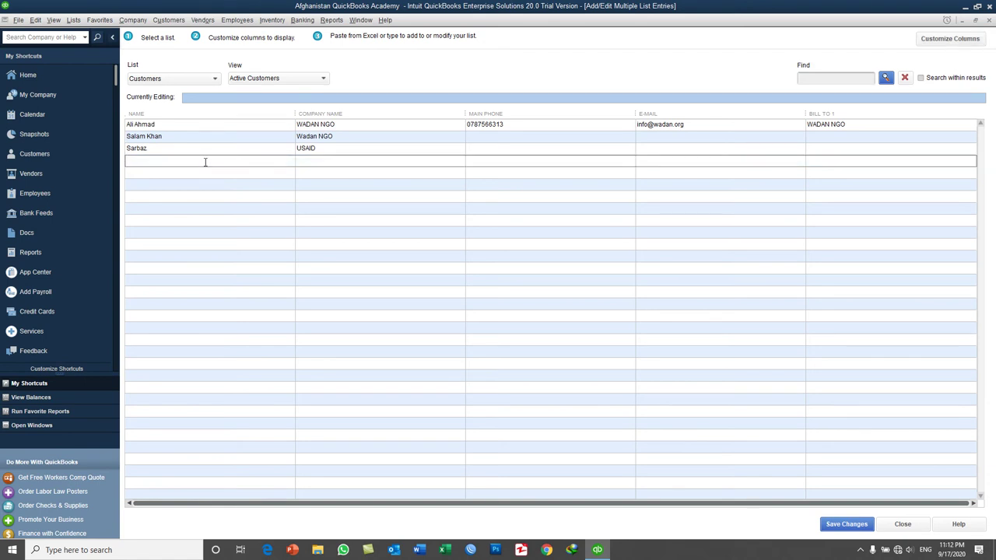
type("Omid")
key("Tab")
type("MOF")
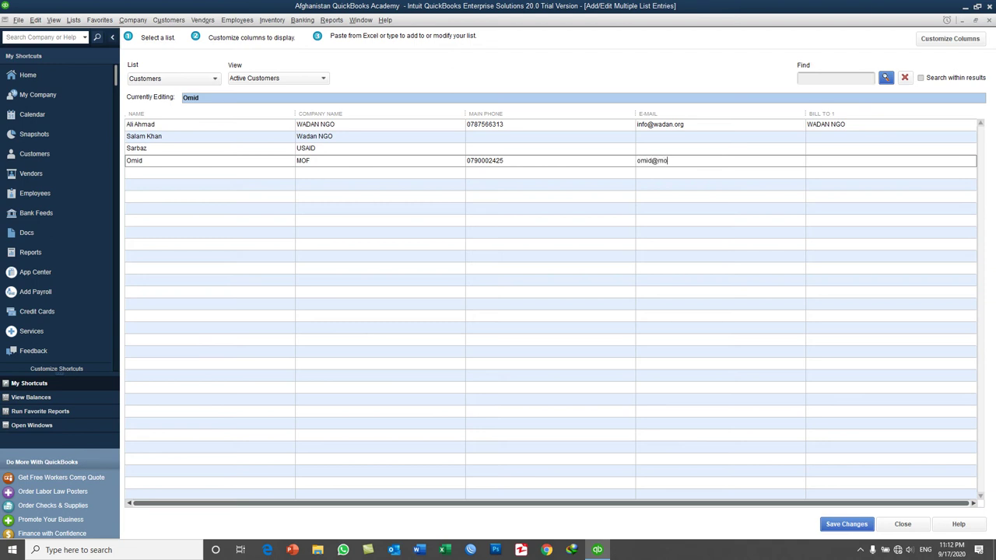
- Remove the Bill To 1 column and save the MOF customer record
left_click(945, 45)
left_click(589, 243)
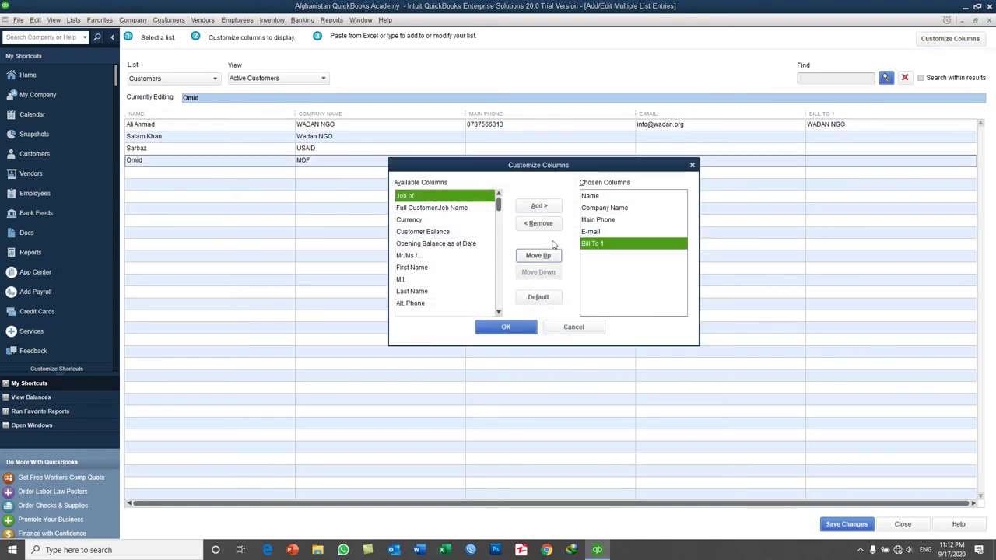
left_click(540, 224)
left_click(520, 325)
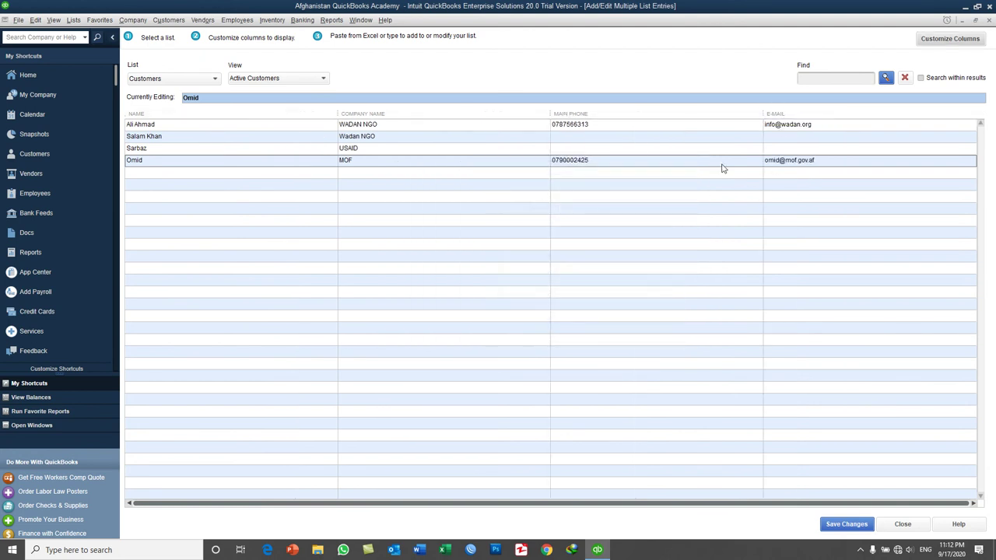
left_click(855, 524)
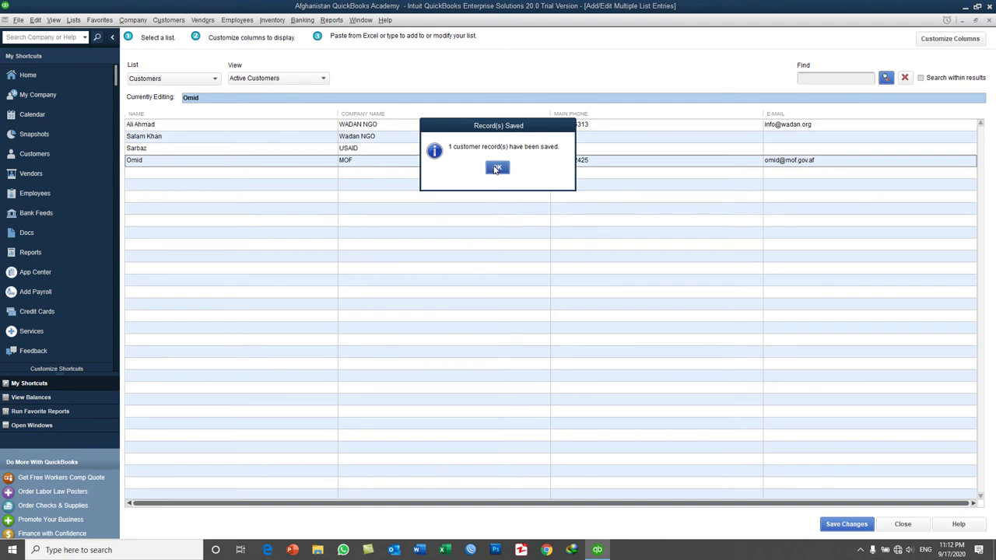
left_click(496, 169)
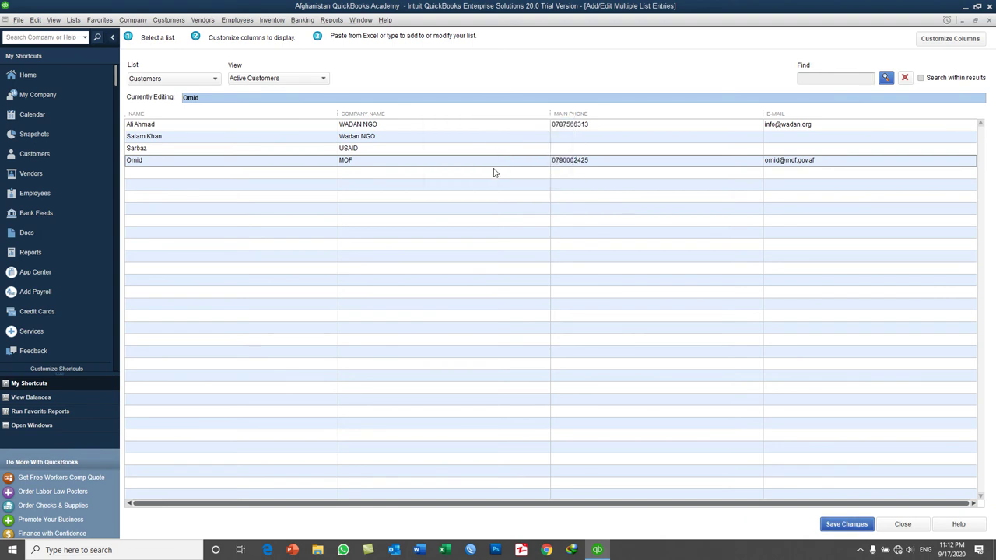
- Close the editor, reopen Add Multiple Customer:Jobs, and minimize QuickBooks to the desktop
left_click(902, 524)
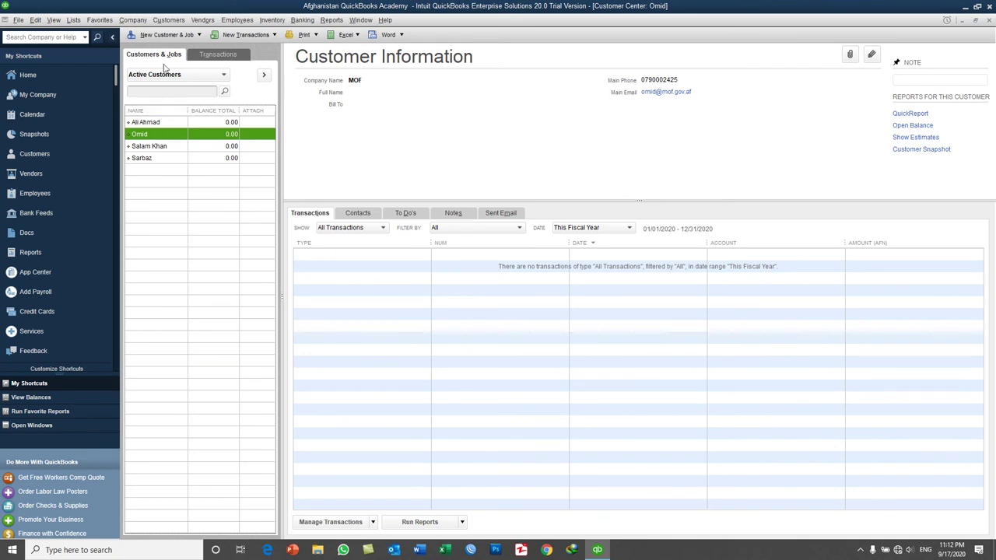
left_click(175, 36)
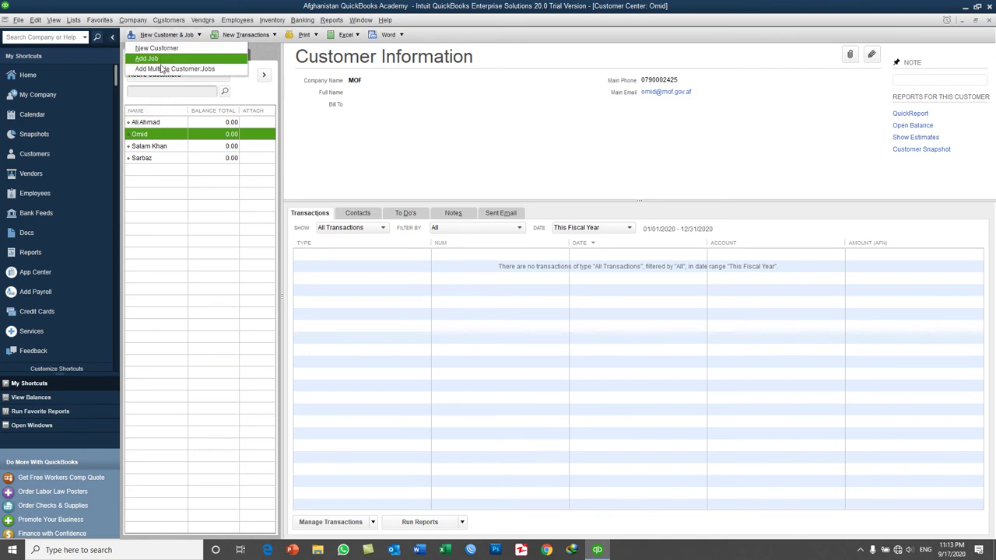
left_click(163, 69)
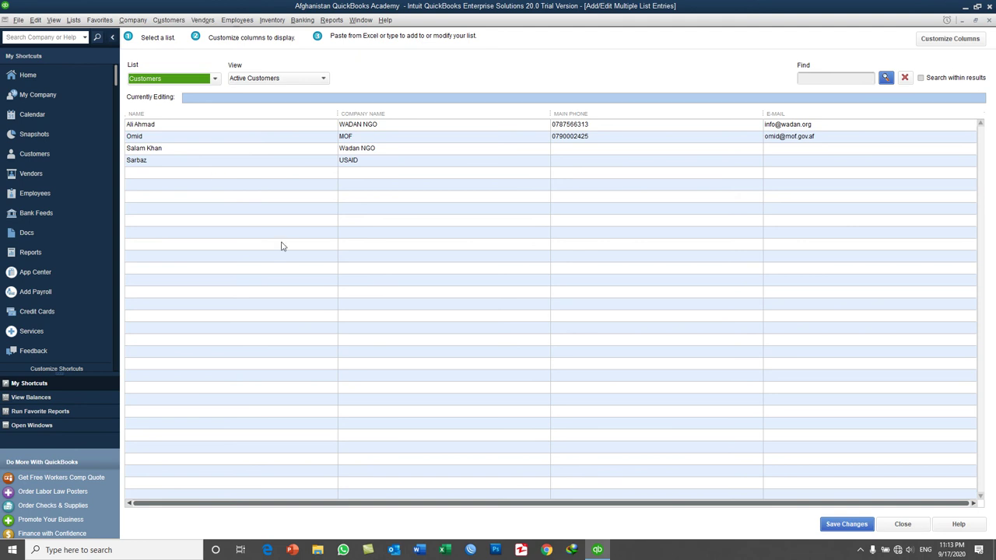
left_click(598, 551)
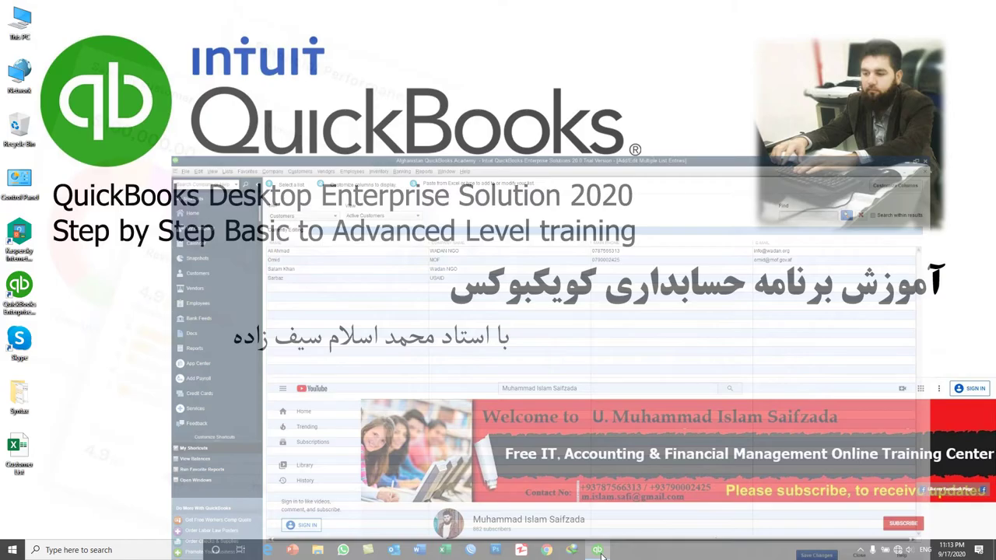
- Open the Customer List workbook and review its Customer Name, Company Name, Main Phone and Email headers
double_click(17, 447)
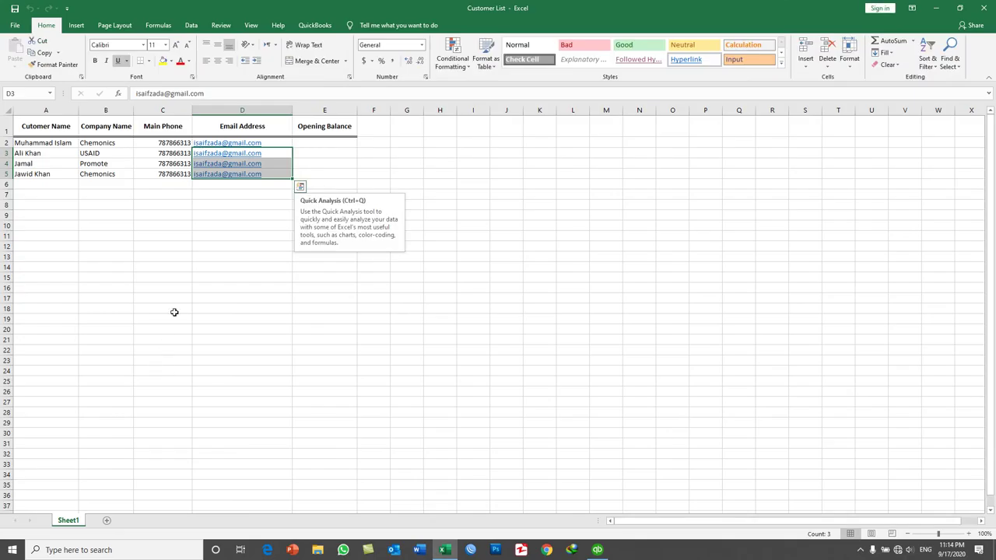
left_click(162, 235)
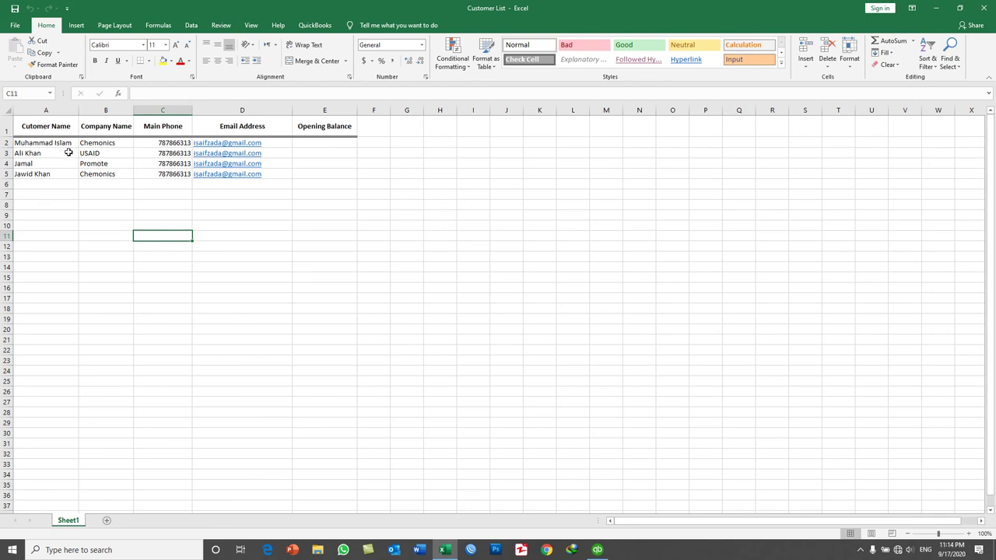
left_click(50, 126)
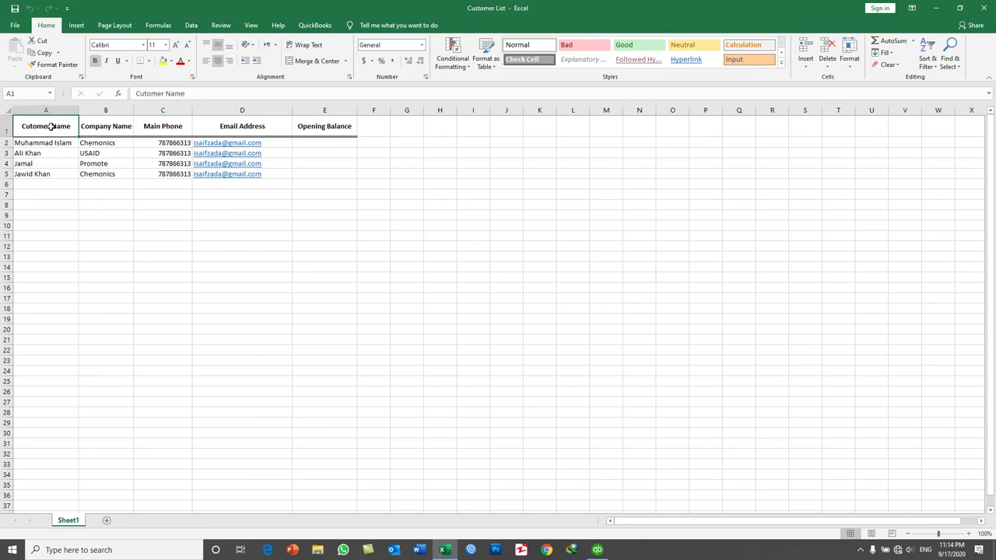
left_click(93, 125)
left_click(164, 124)
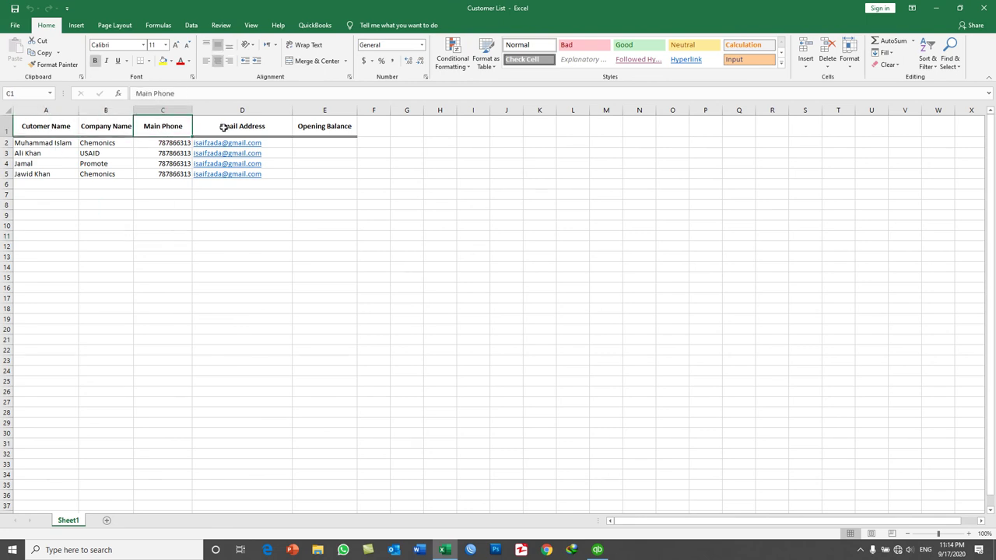
left_click(221, 127)
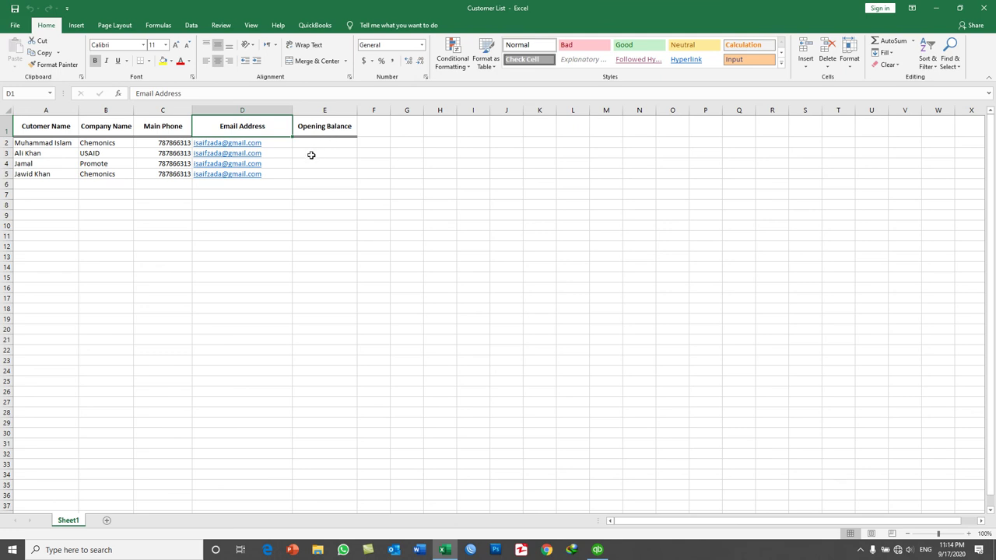
left_click_drag(58, 140, 235, 174)
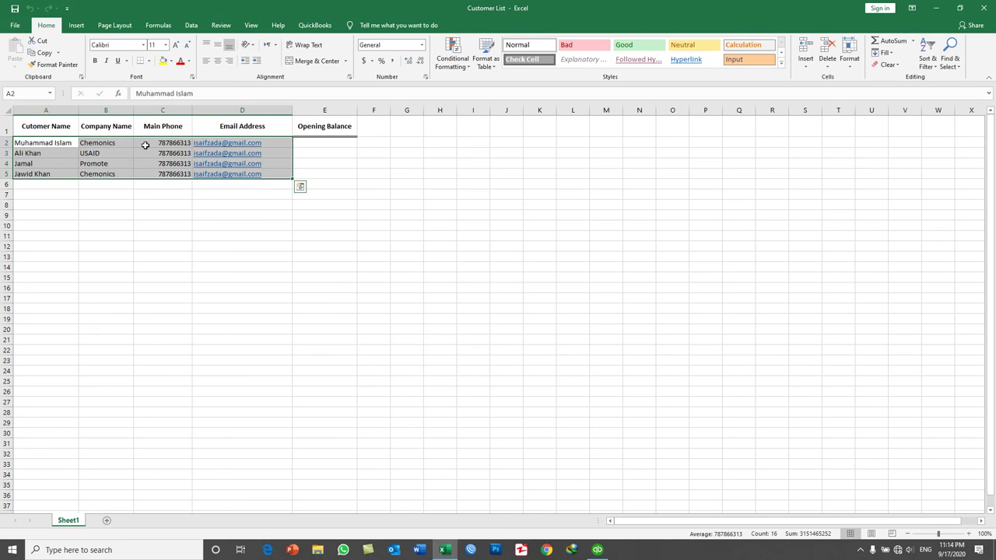
left_click(48, 129)
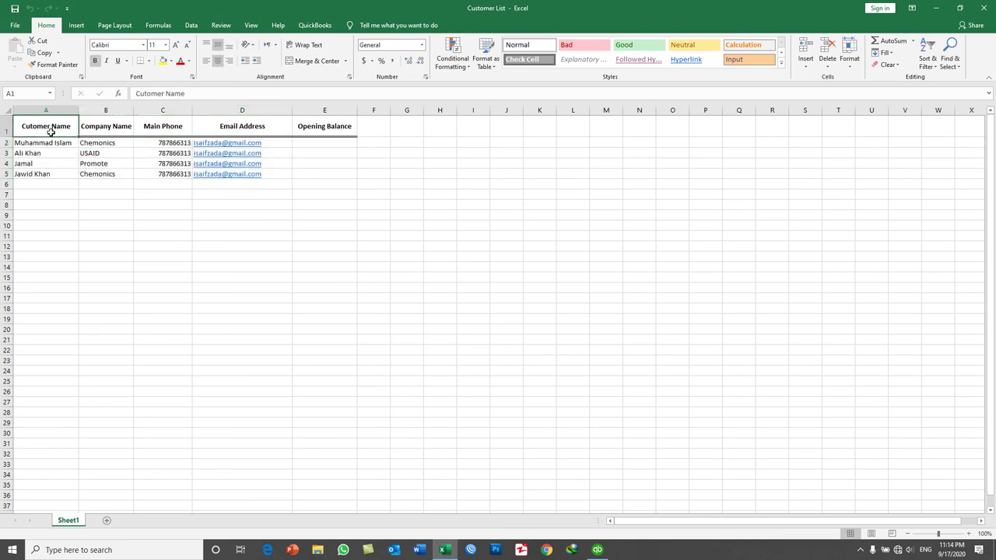
- Switch back and forth between the QuickBooks customer editor and the Excel sheet
left_click(597, 550)
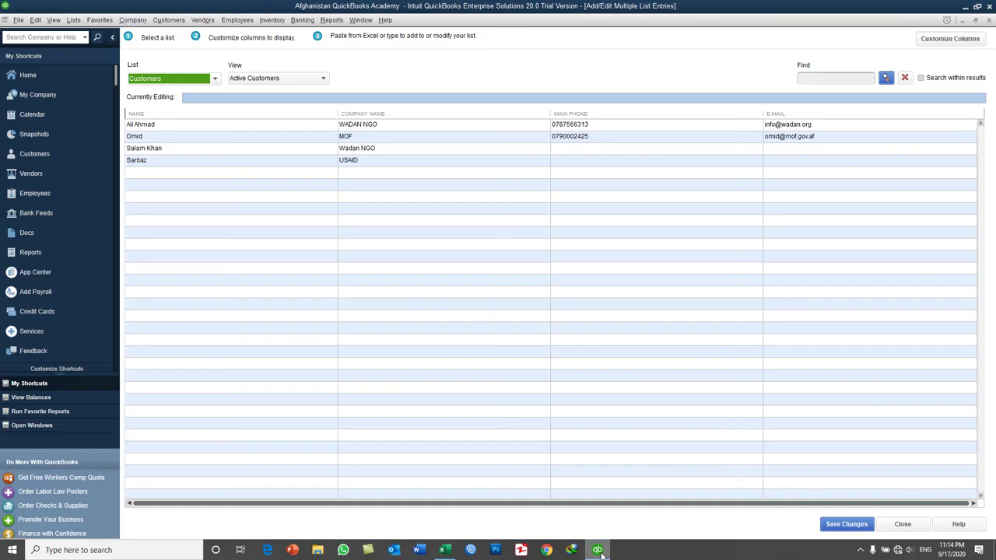
left_click(599, 550)
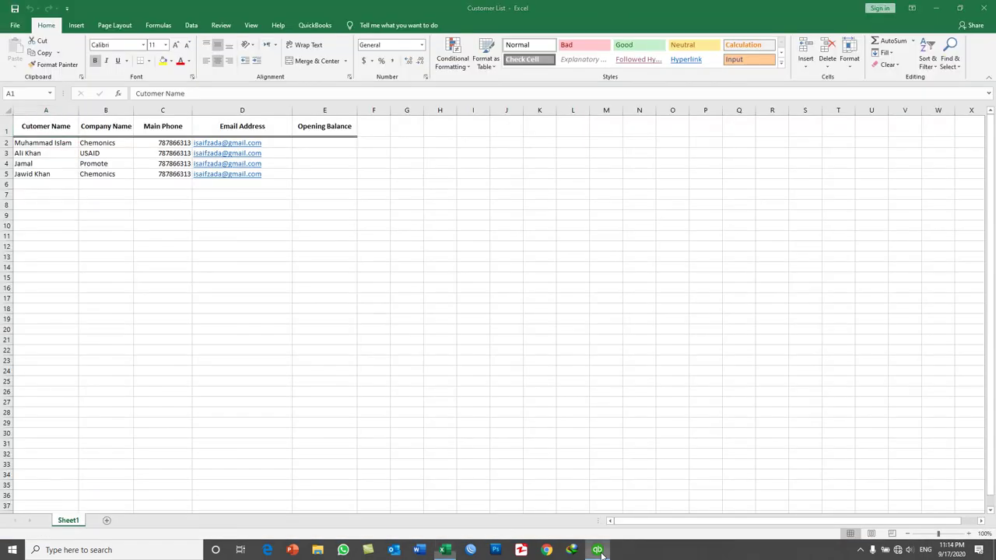
left_click(599, 551)
left_click(599, 551)
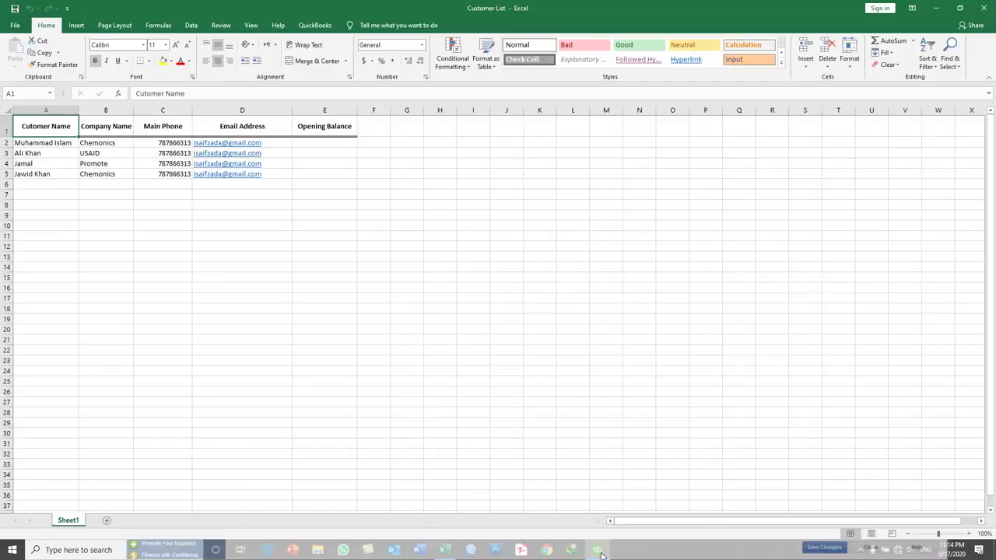
left_click(599, 551)
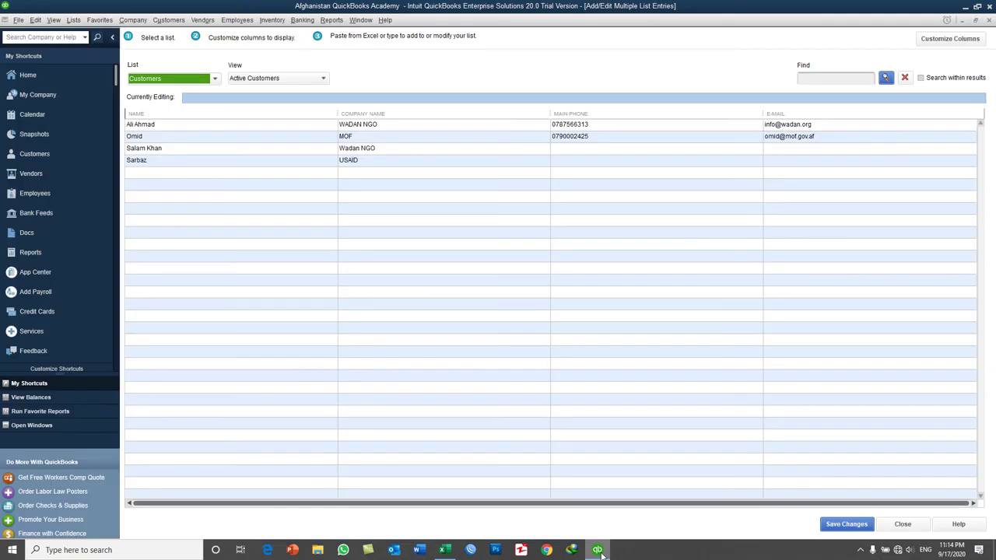
left_click(599, 551)
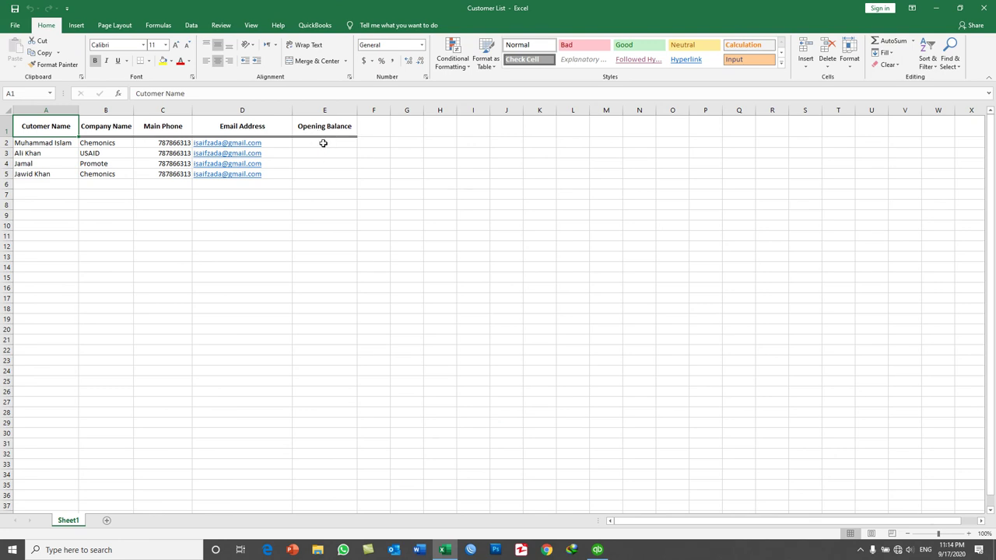
- Copy the four Excel customer rows A2:D5, then minimize Excel to the desktop
left_click_drag(60, 141, 221, 175)
left_click_drag(61, 142, 222, 142)
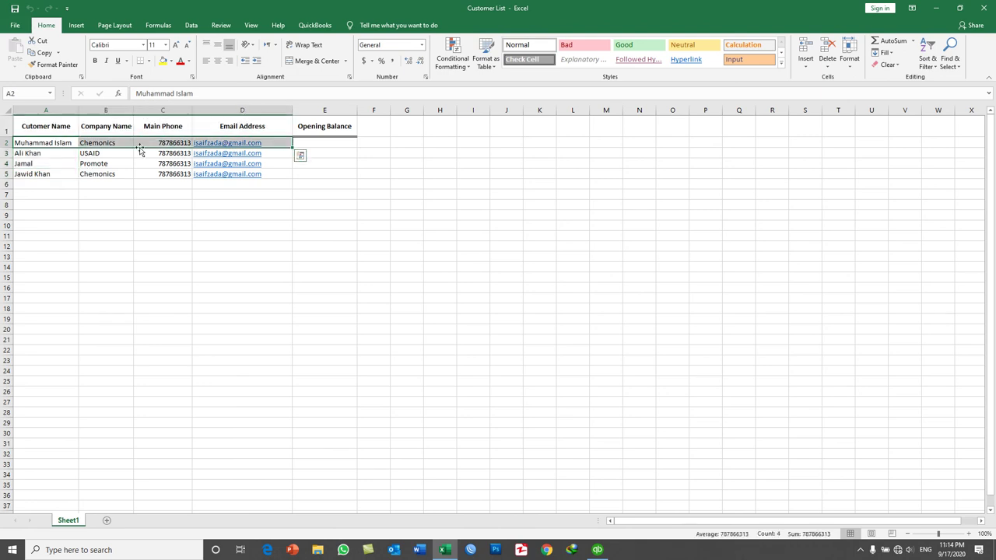
left_click_drag(62, 145, 203, 174)
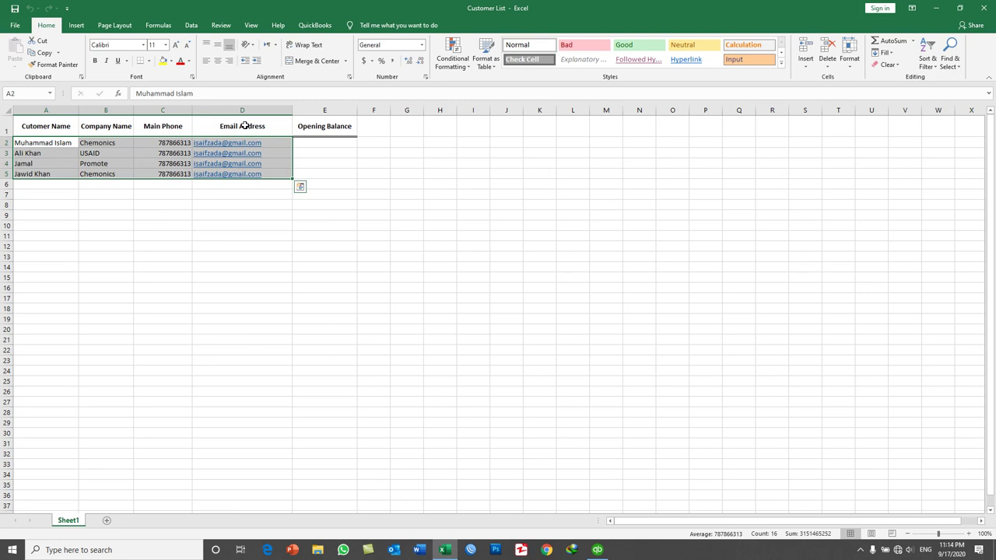
right_click(55, 146)
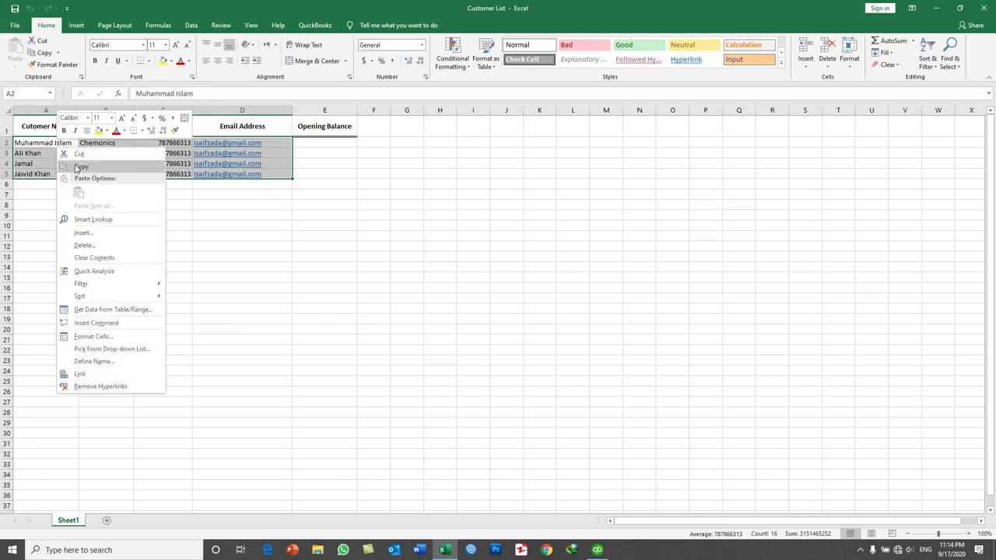
left_click(79, 168)
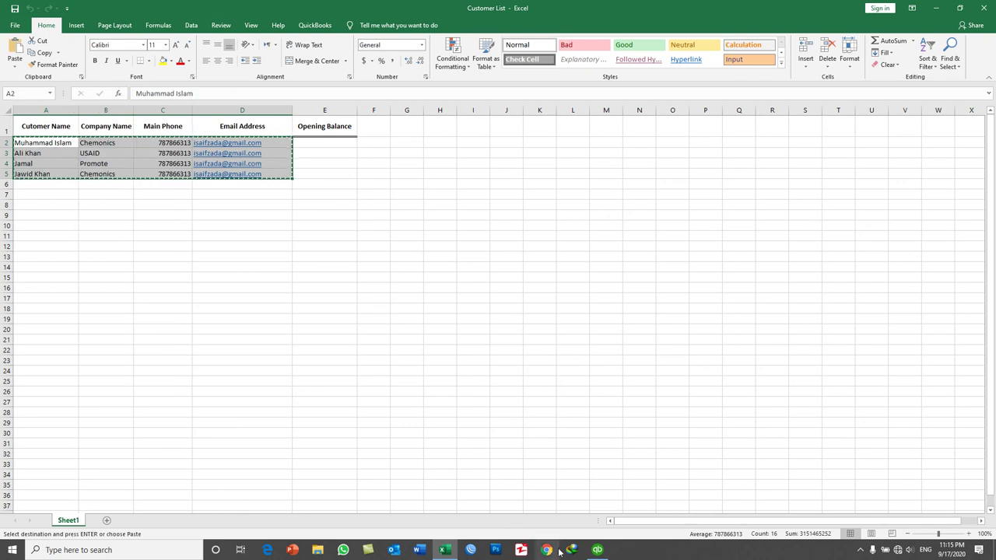
left_click(444, 550)
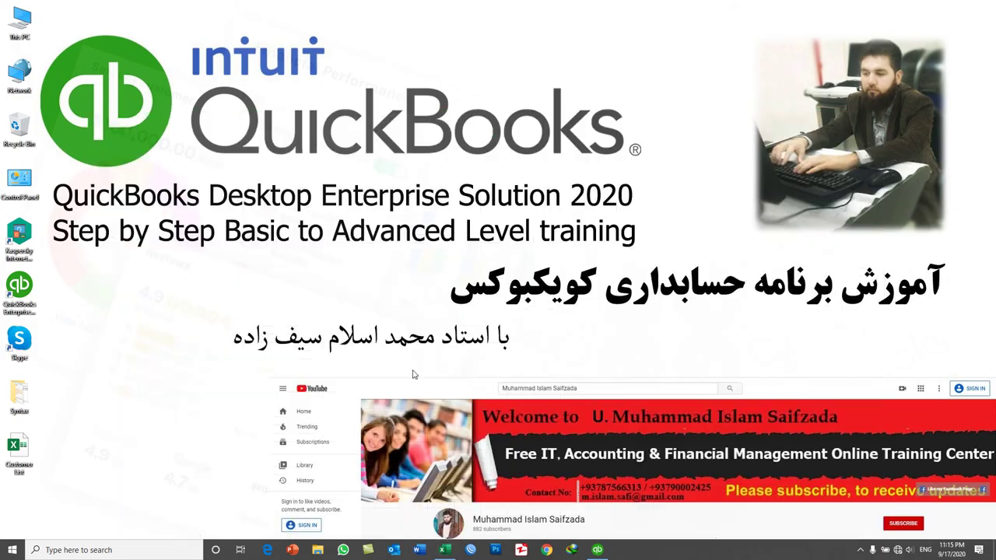
- Paste the four copied customers into the first empty Name row in QuickBooks and save them
left_click(597, 550)
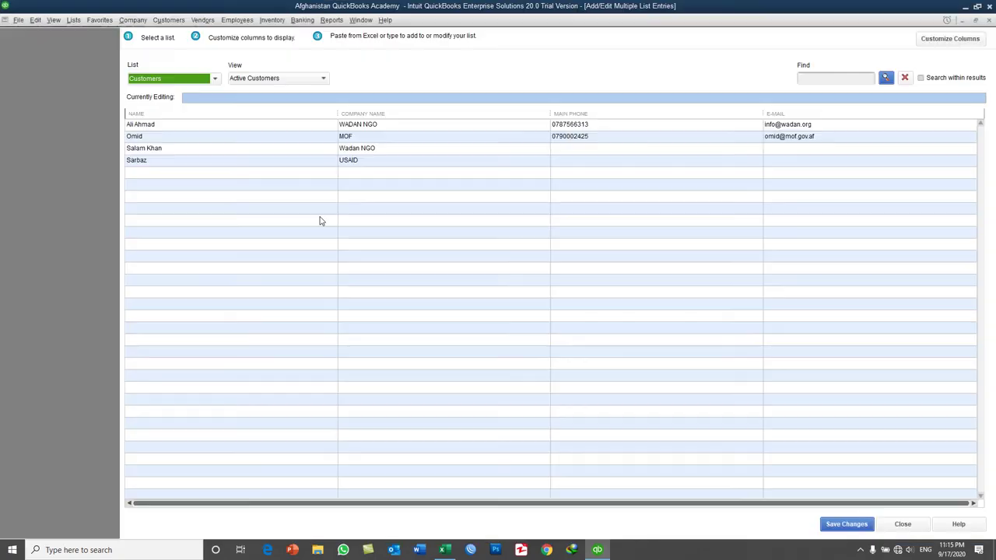
left_click(152, 172)
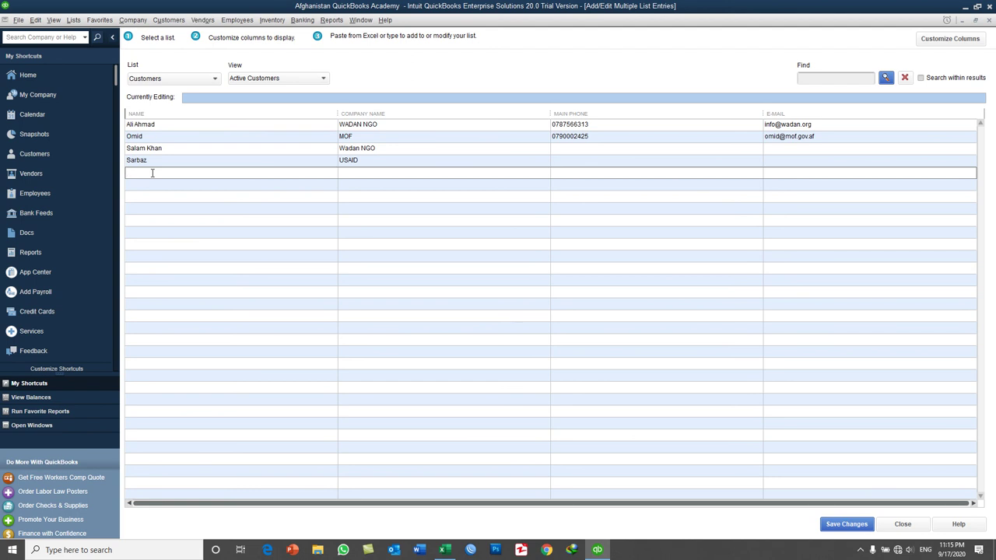
key("ctrl+v")
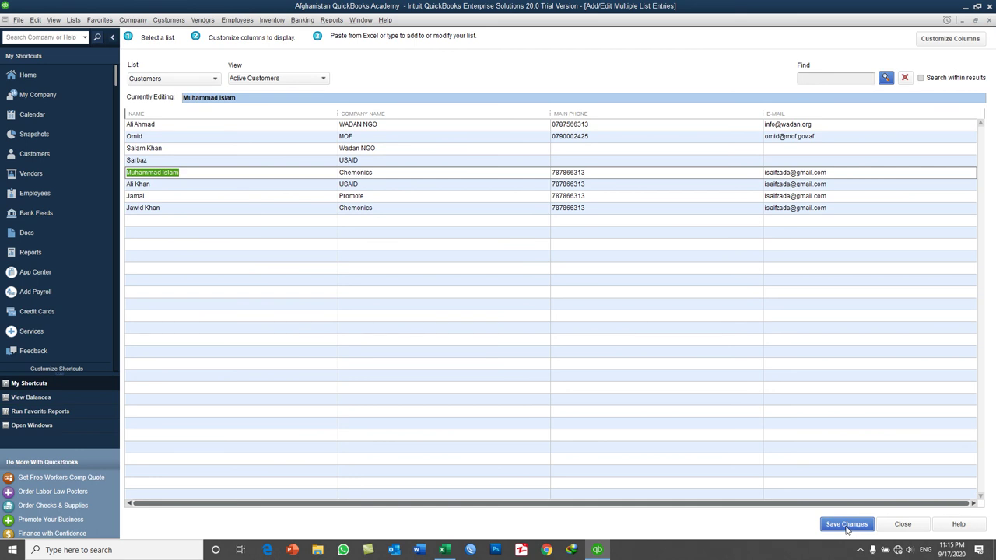
left_click(846, 525)
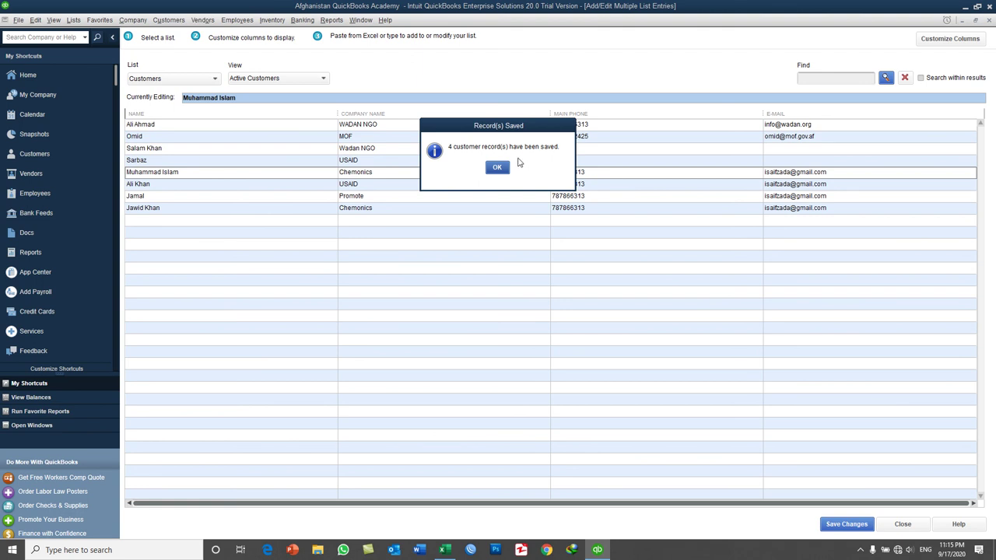
- Acknowledge the records-saved message and close the bulk editor, returning to the eight-customer Customer Center
left_click(501, 168)
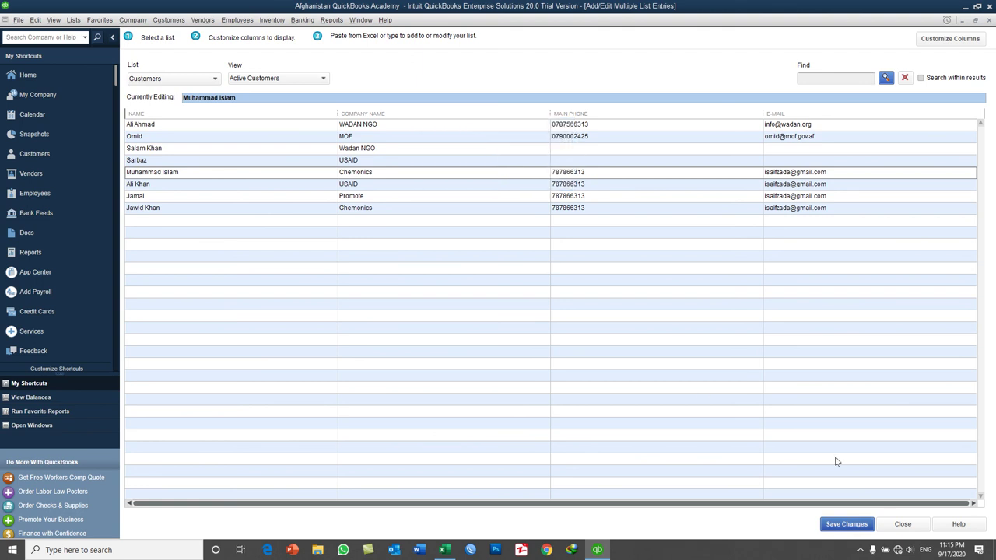
left_click(901, 523)
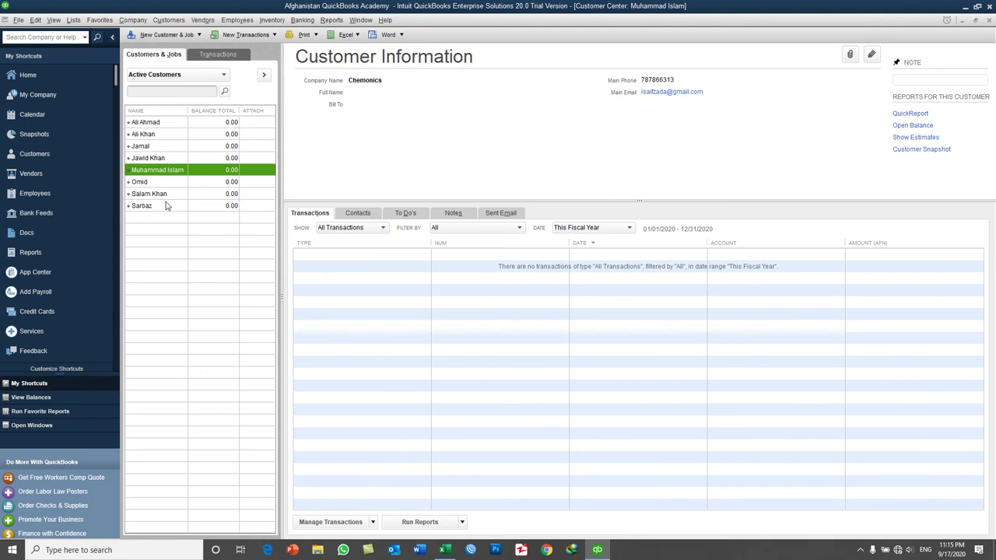
left_click(175, 39)
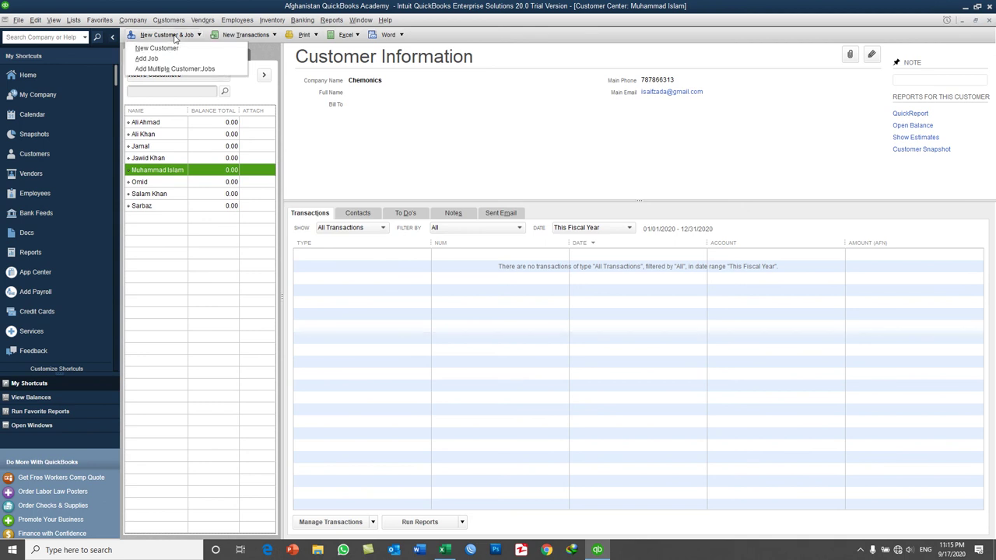